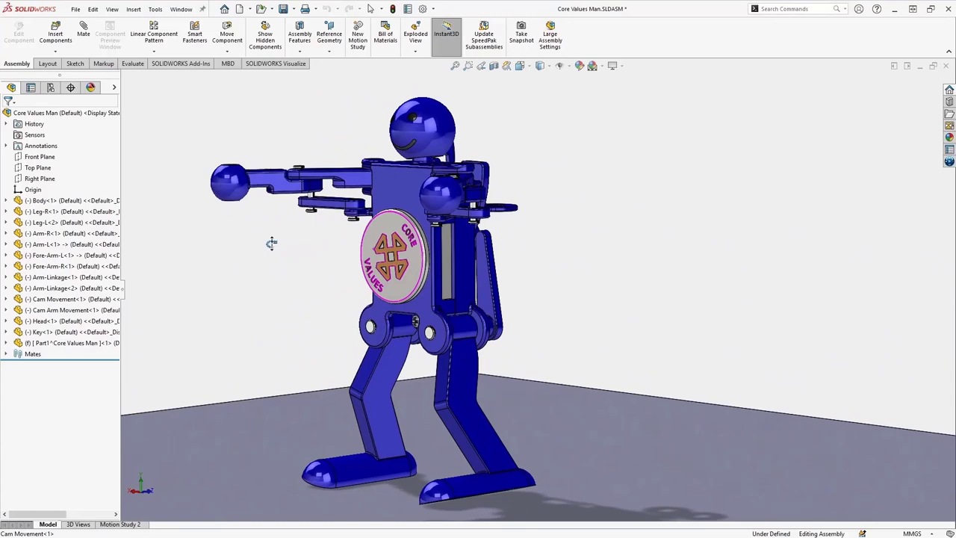
Play the wind-up robot's Motion Study 2 animation in the MotionManager
{"action": "left_click", "coordinate": [120, 523]}
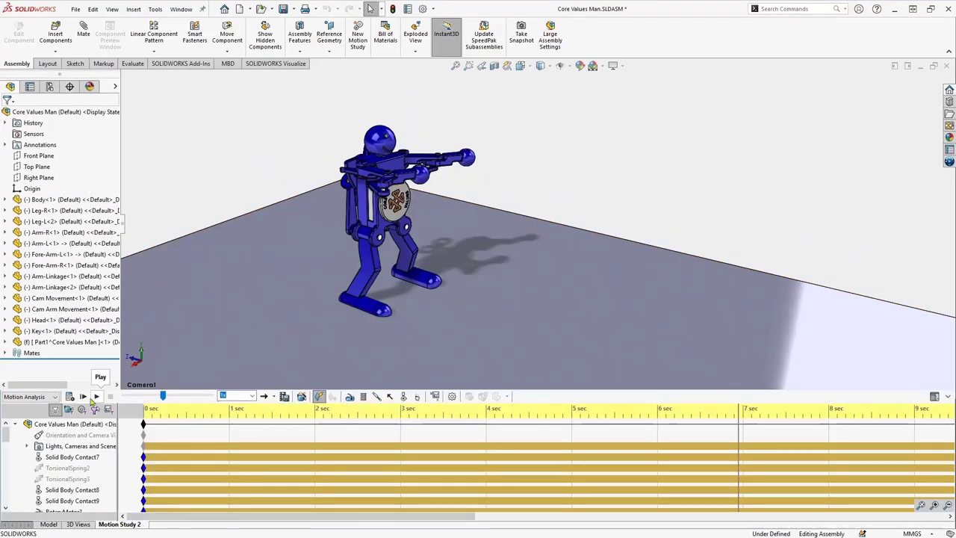
{"action": "left_click", "coordinate": [90, 398]}
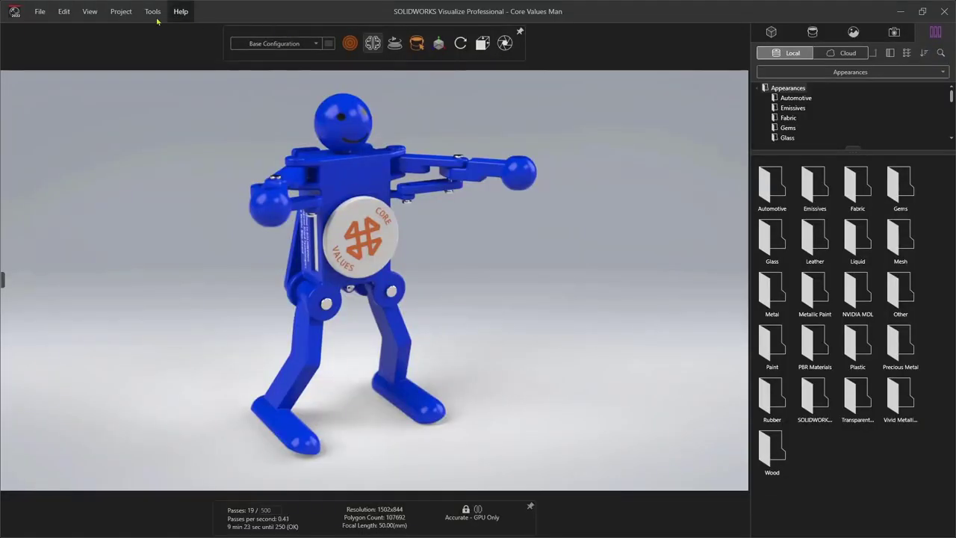
Open the Options dialog from the Tools menu in Visualize
{"action": "left_click", "coordinate": [153, 12]}
{"action": "left_click", "coordinate": [168, 147]}
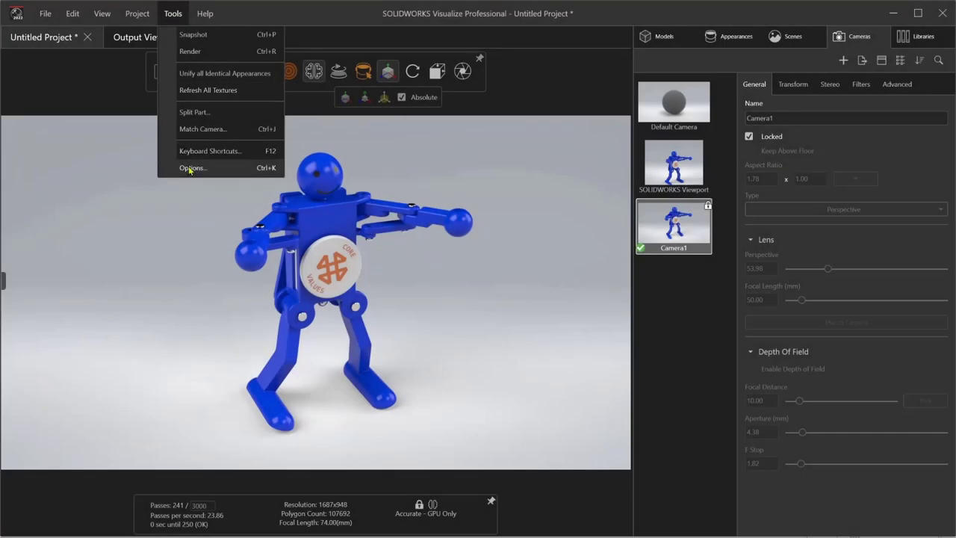
Review the 3D Viewport options, then orbit around the robot
{"action": "left_click", "coordinate": [198, 170]}
{"action": "left_click", "coordinate": [217, 100]}
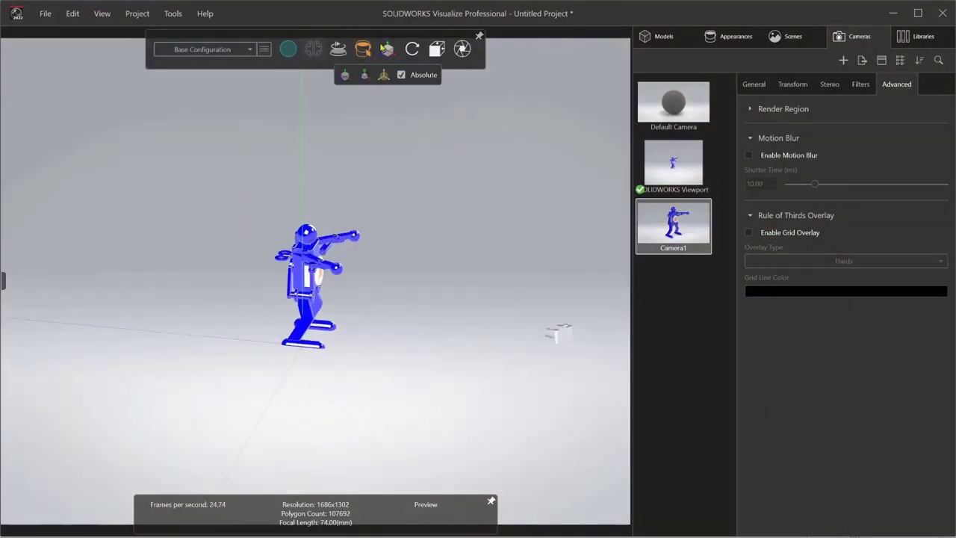
{"action": "mouse_move", "coordinate": [425, 331]}
{"action": "left_mouse_down"}
{"action": "mouse_move", "coordinate": [522, 345]}
{"action": "mouse_move", "coordinate": [442, 329]}
{"action": "left_mouse_up"}
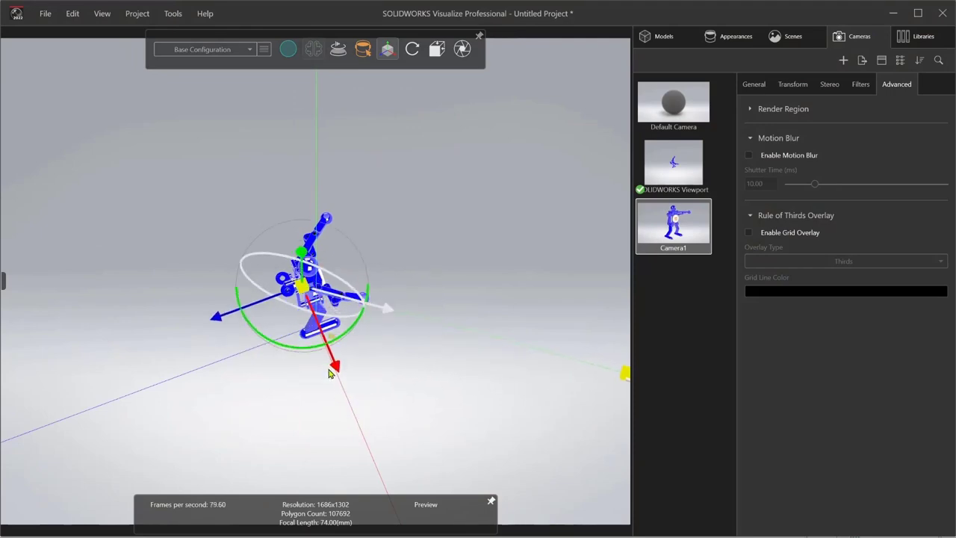
{"action": "left_click_drag", "start_coordinate": [329, 373], "coordinate": [211, 310]}
Orbit back to the front, return to Camera1's view, and switch rendering to Accurate
{"action": "left_click_drag", "start_coordinate": [399, 397], "coordinate": [339, 381]}
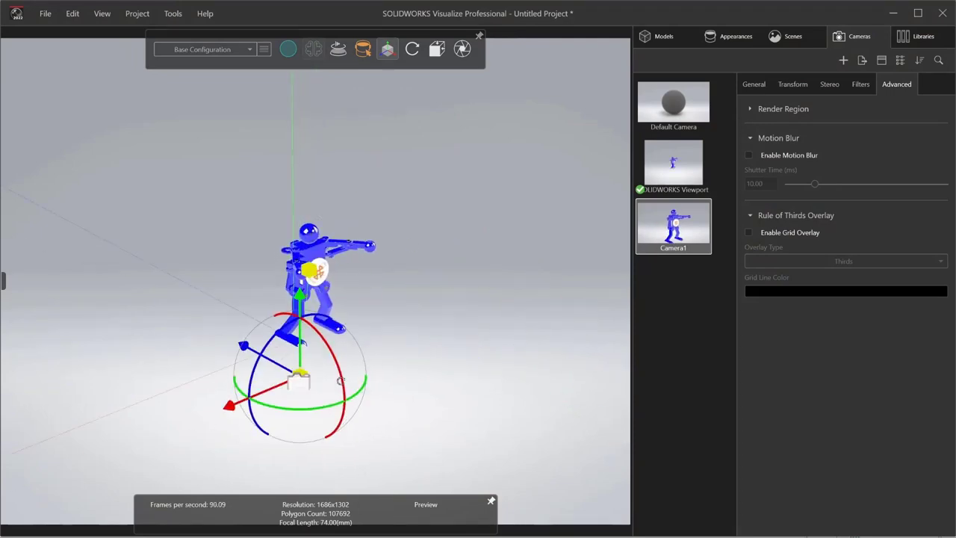
{"action": "double_click", "coordinate": [687, 236]}
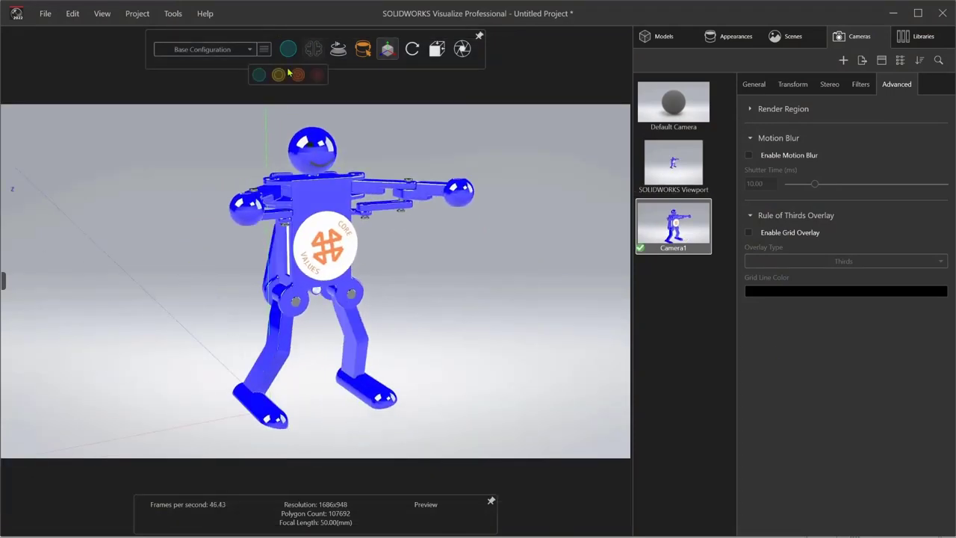
{"action": "left_click", "coordinate": [312, 73]}
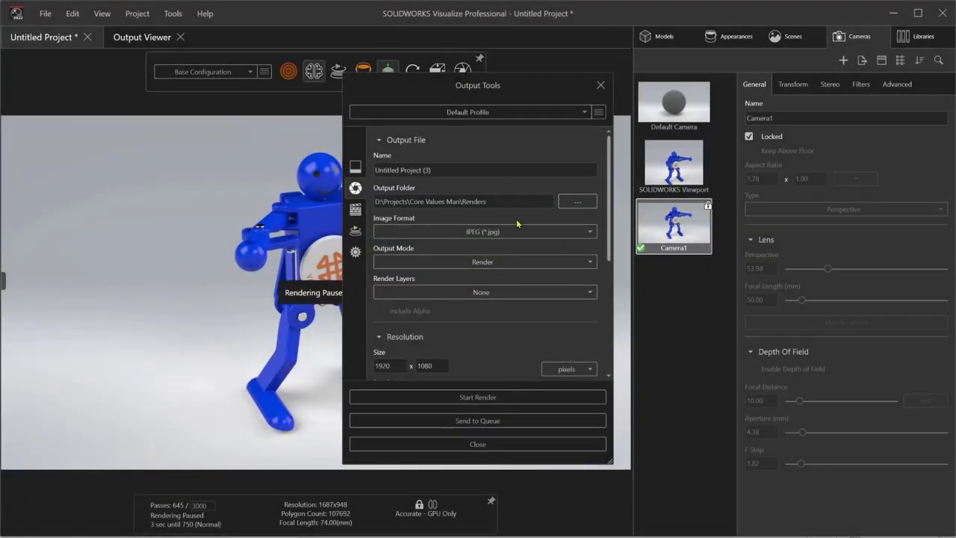
Check the output image formats, then change two leg dimensions in SOLIDWORKS and save the assembly
{"action": "left_click", "coordinate": [518, 232]}
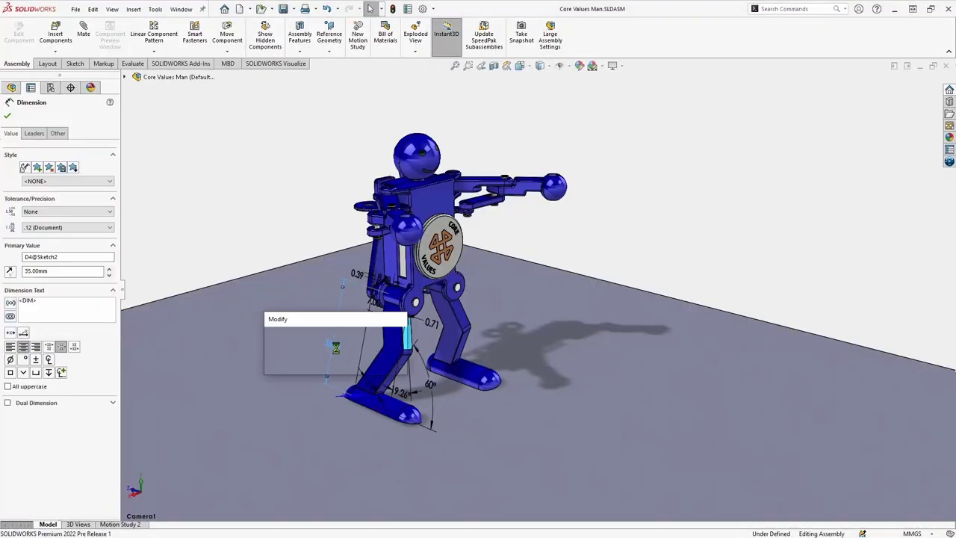
{"action": "key", "text": "Return"}
{"action": "double_click", "coordinate": [402, 320]}
{"action": "key", "text": "Return"}
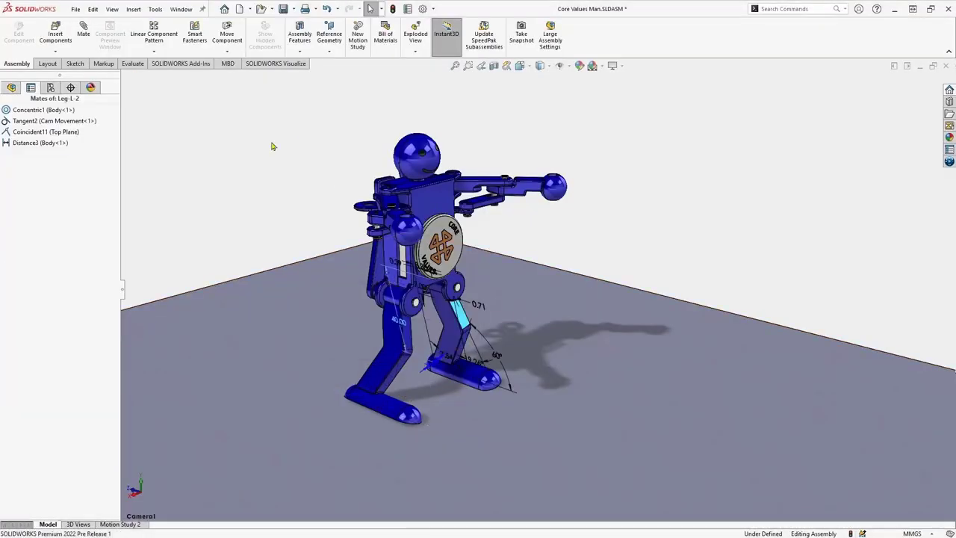
{"action": "key", "text": "ctrl+s"}
{"action": "key", "text": "Return"}
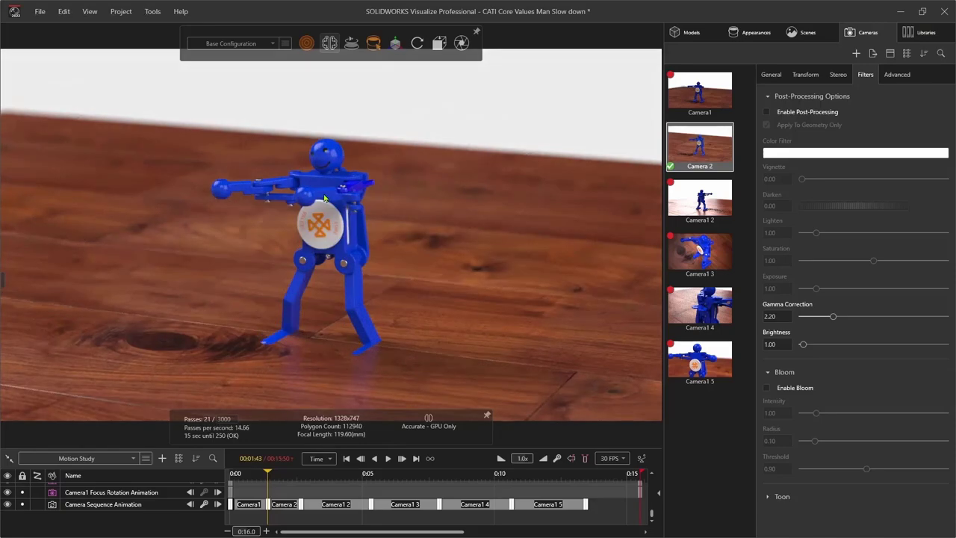
Select the Core Values Man model in the Models list and enable Object Manipulation
{"action": "left_click", "coordinate": [686, 32]}
{"action": "left_click", "coordinate": [713, 73]}
{"action": "left_click", "coordinate": [395, 42]}
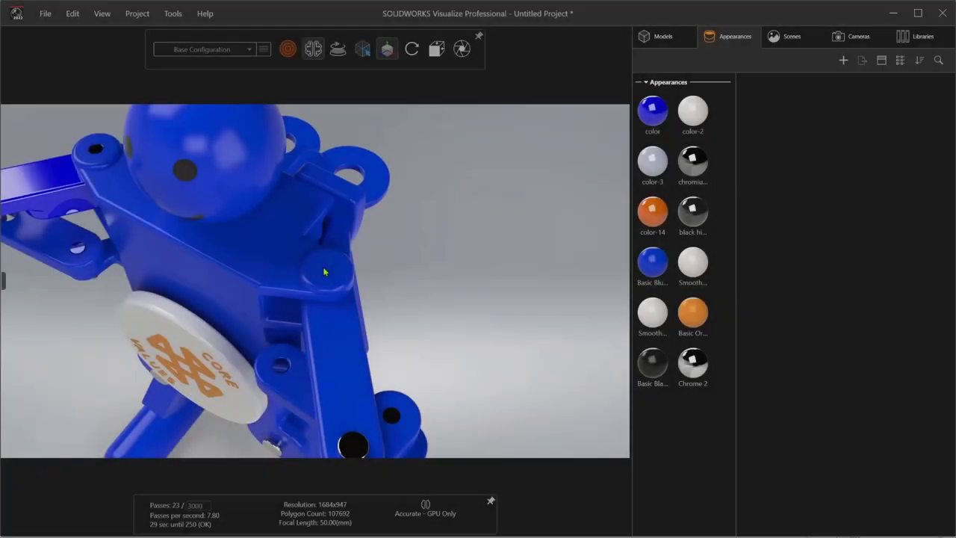
Split the cylindrical pin off the color-7 part, then open Chrome 2 and clear the selection
{"action": "left_click", "coordinate": [325, 269]}
{"action": "right_click", "coordinate": [326, 274]}
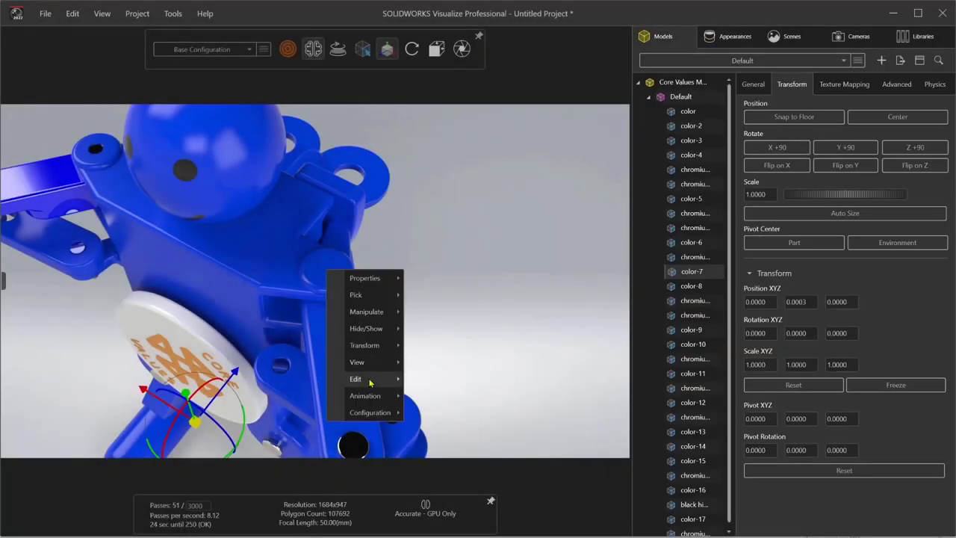
{"action": "mouse_move", "coordinate": [372, 381]}
{"action": "left_click", "coordinate": [431, 375]}
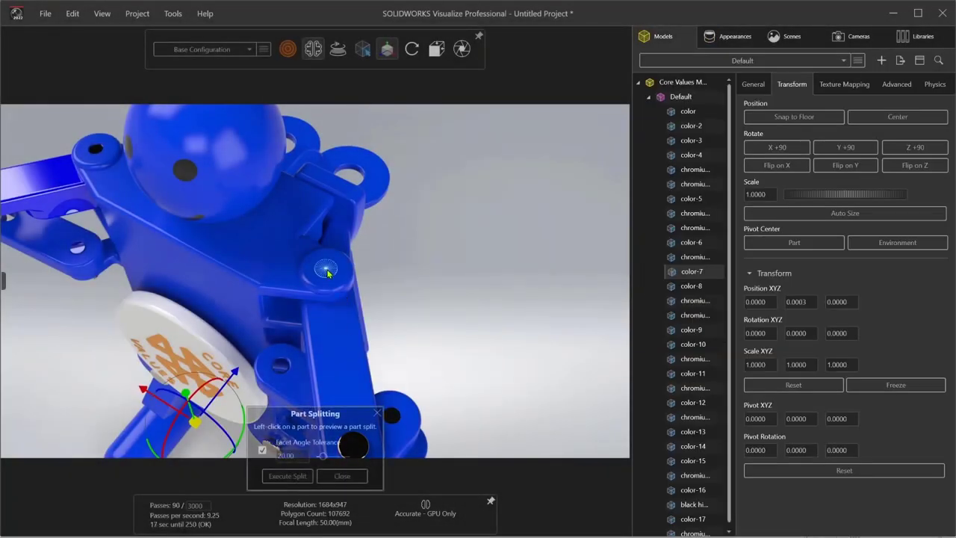
{"action": "left_click", "coordinate": [287, 476]}
{"action": "left_click", "coordinate": [341, 478]}
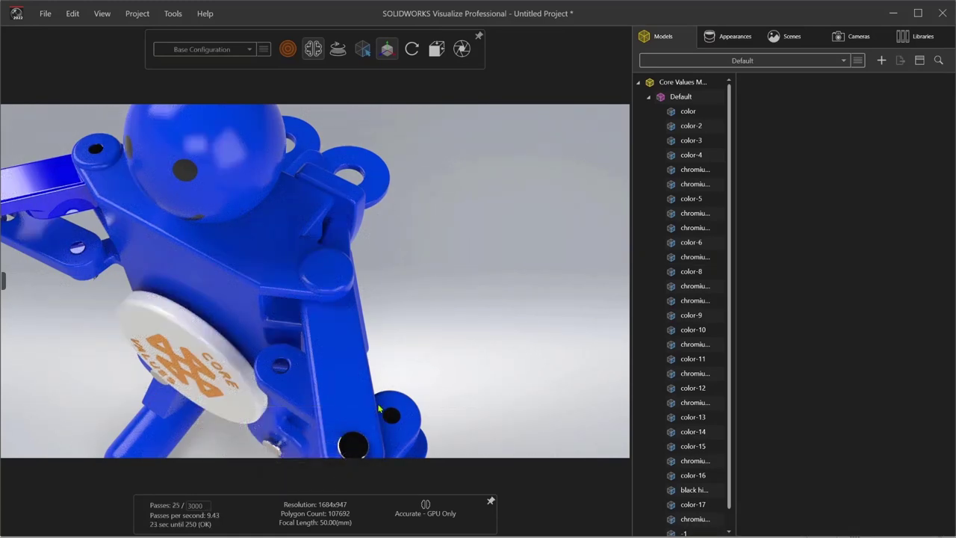
{"action": "double_click", "coordinate": [350, 446]}
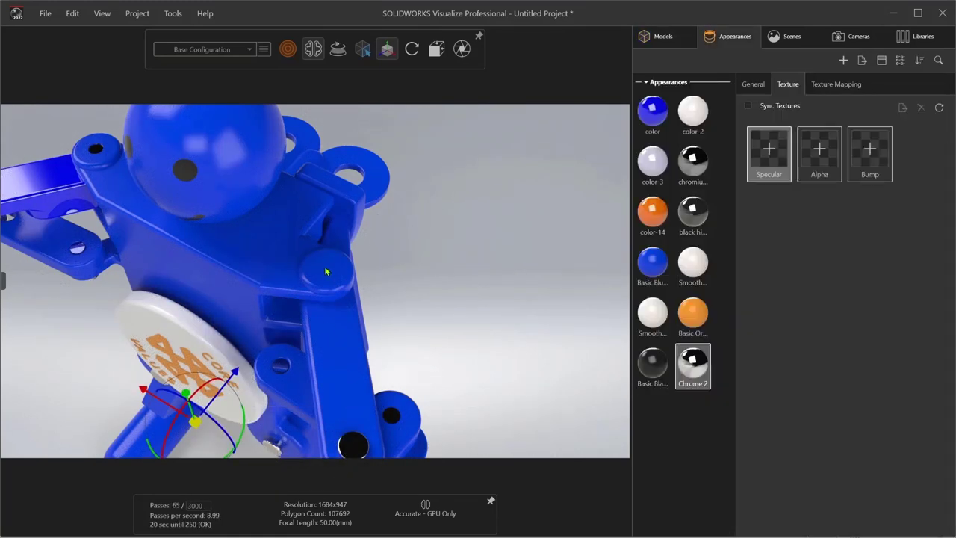
{"action": "left_click", "coordinate": [406, 341]}
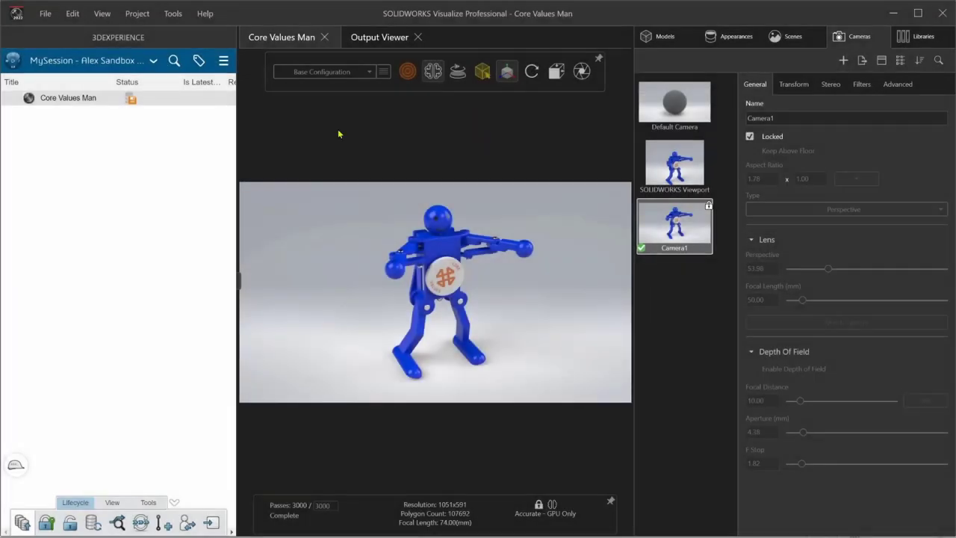
Save the Core Values Man project as a new 3DEXPERIENCE revision commented 'Initial Project Save'
{"action": "right_click", "coordinate": [82, 99]}
{"action": "left_click", "coordinate": [116, 105]}
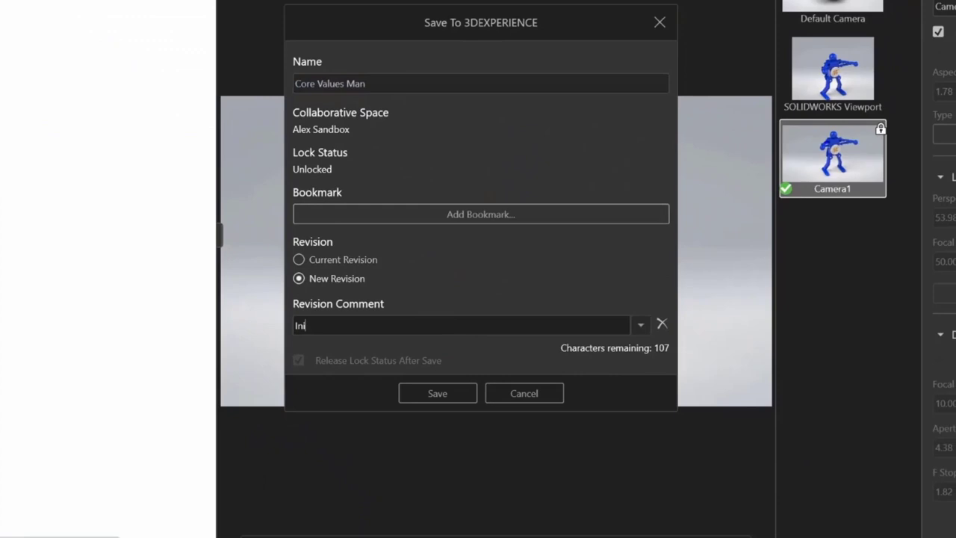
{"action": "type", "text": "Initial Project Save"}
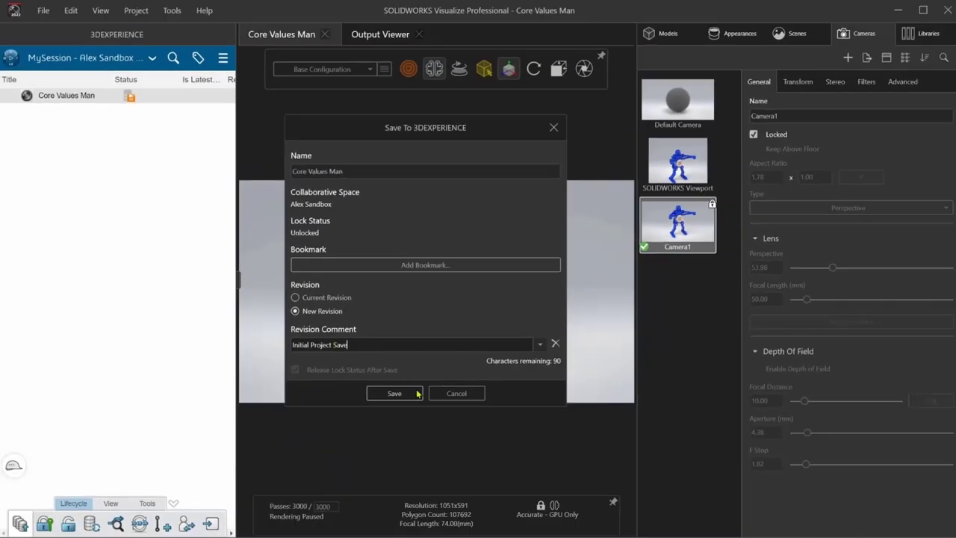
{"action": "left_click", "coordinate": [438, 393]}
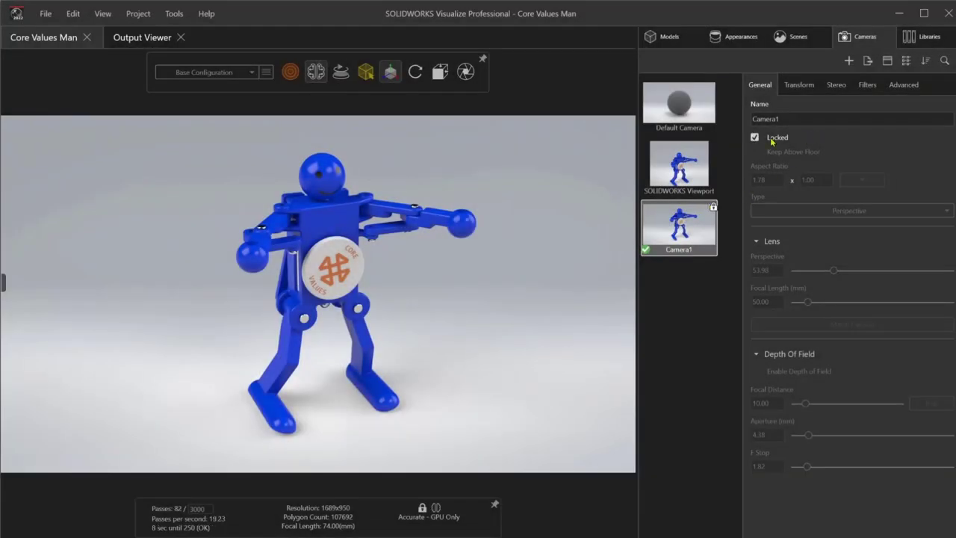
Enable Camera1's depth of field, focus on the robot's shoulder, and set F Stop to 8.11
{"action": "left_click", "coordinate": [754, 370]}
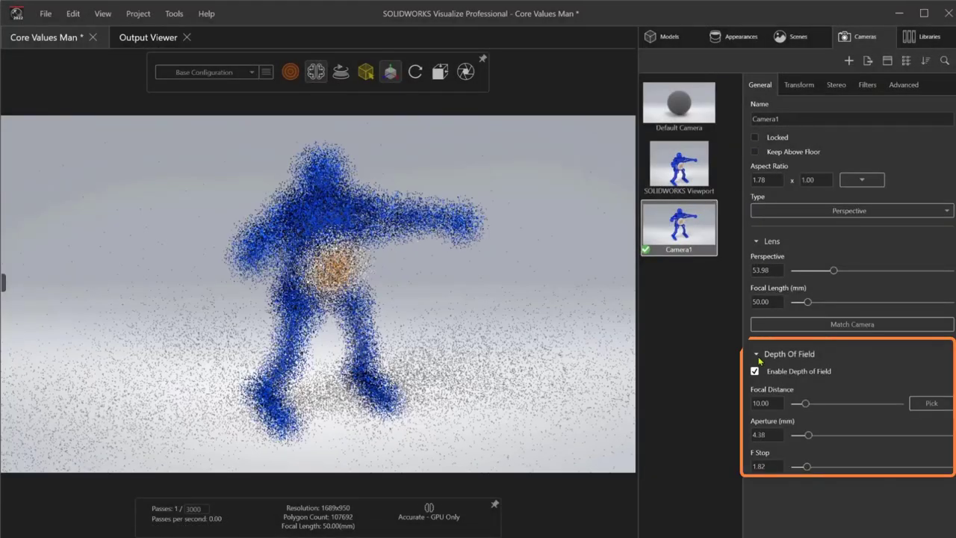
{"action": "left_click", "coordinate": [332, 268]}
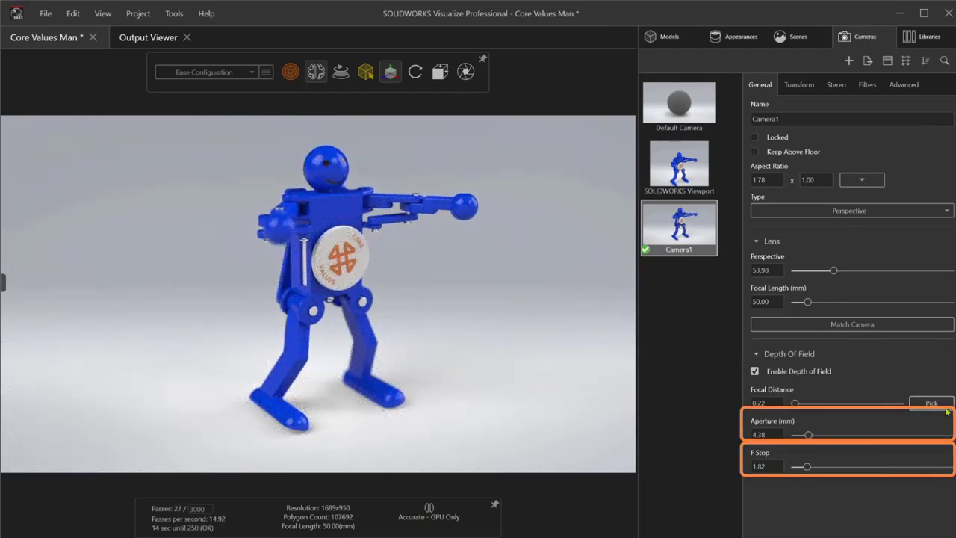
{"action": "left_click", "coordinate": [288, 231]}
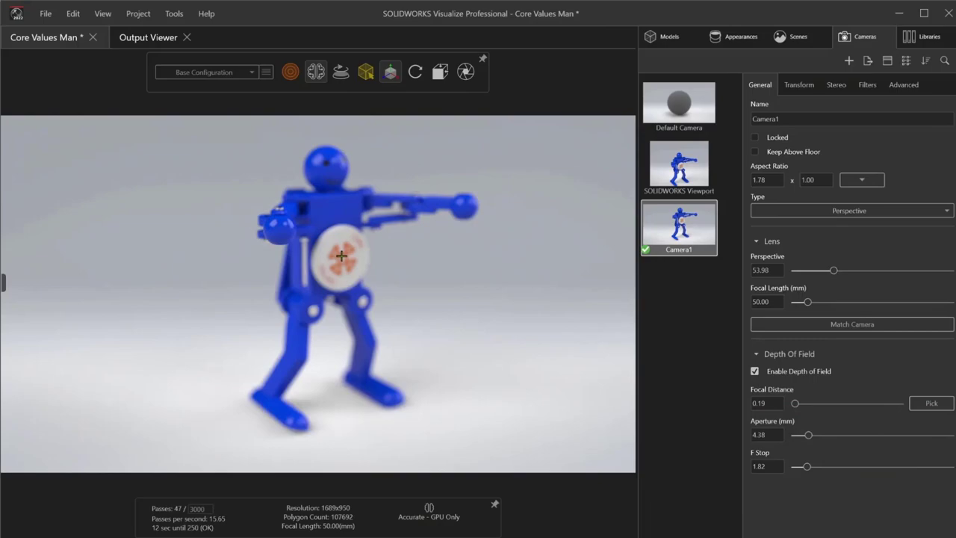
{"action": "left_click_drag", "start_coordinate": [807, 466], "coordinate": [854, 472]}
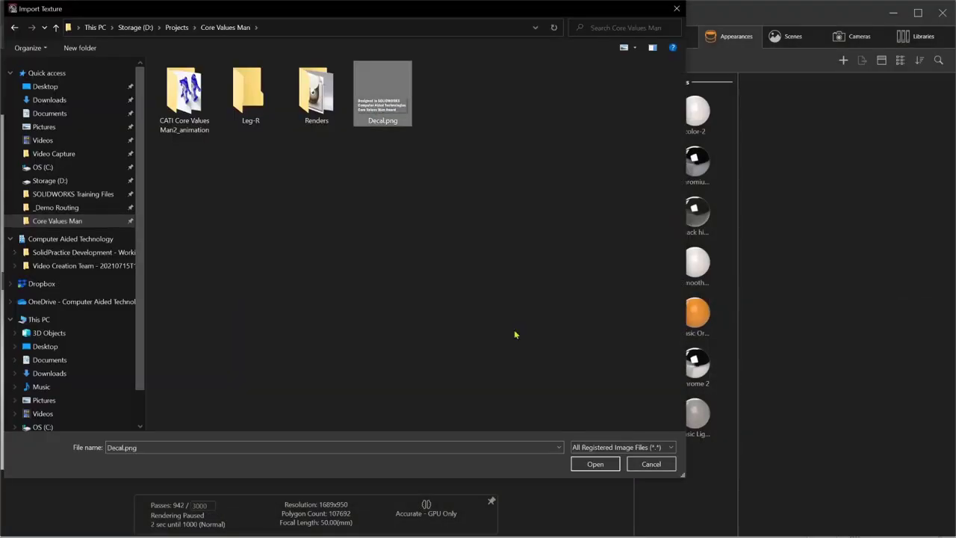
Drag the Decal from the Appearances palette onto the side of the robot's body
{"action": "left_click_drag", "start_coordinate": [654, 480], "coordinate": [308, 283]}
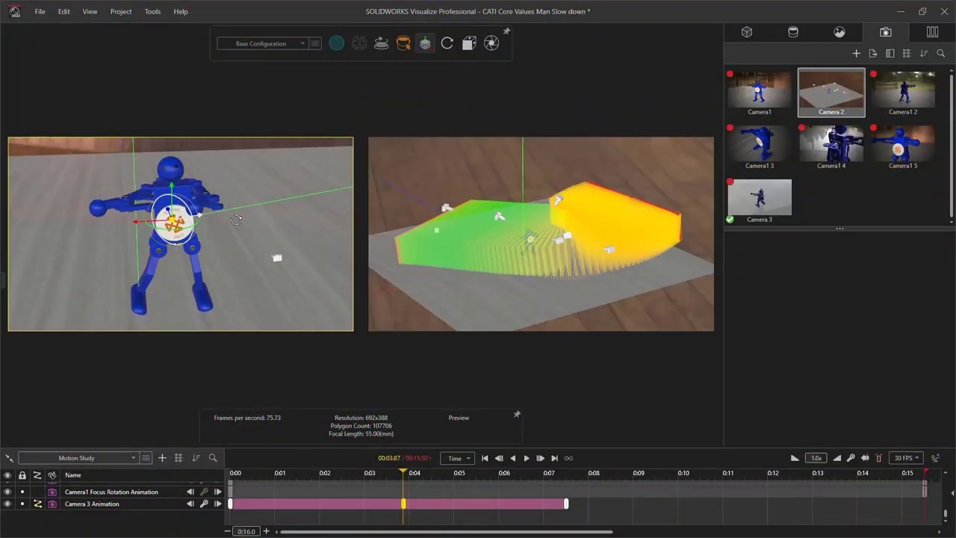
Pan Camera 3 so the robot sits lower, then play its animation from the start
{"action": "middle_click_drag", "start_coordinate": [231, 183], "coordinate": [230, 214]}
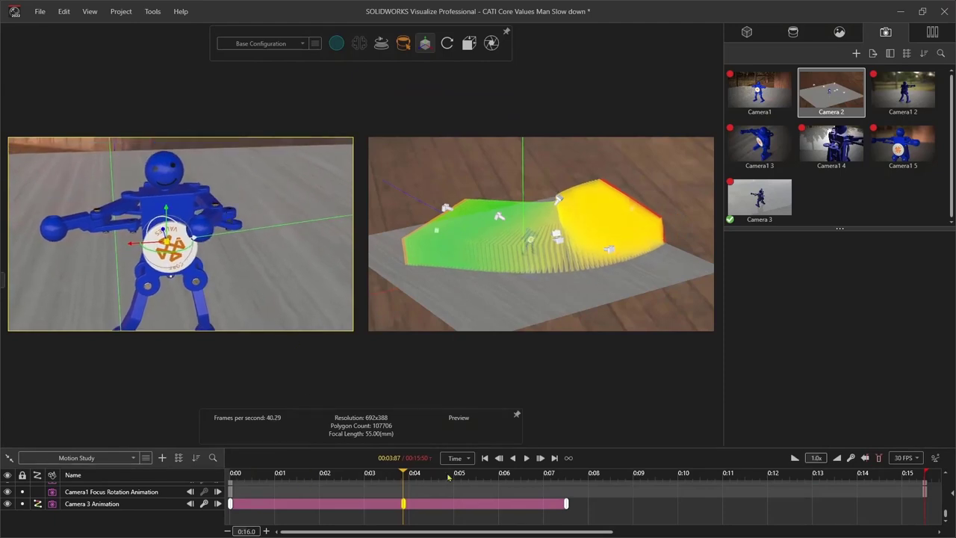
{"action": "left_click", "coordinate": [484, 457]}
{"action": "left_click", "coordinate": [526, 460]}
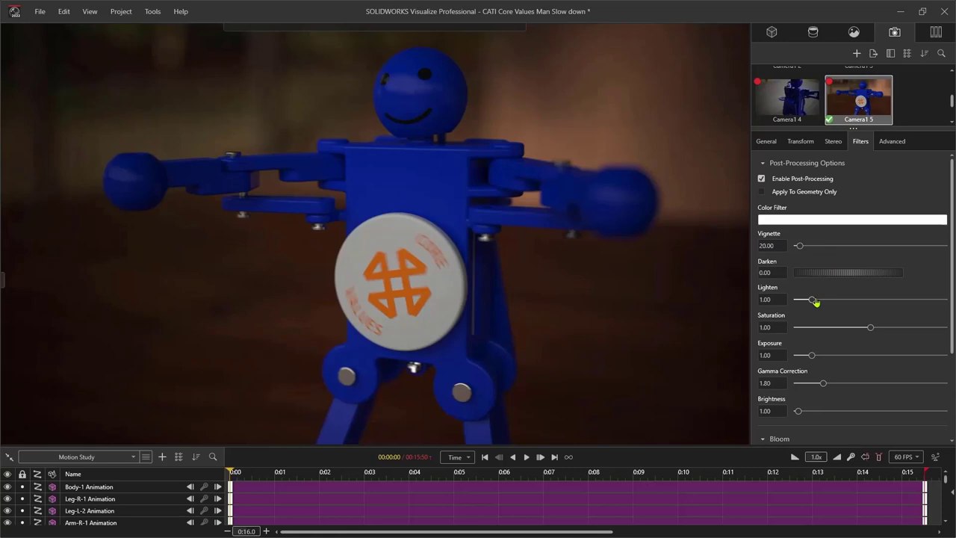
Raise Camera1 5's Exposure to 2.52 and set Brightness back to 1.00
{"action": "left_click_drag", "start_coordinate": [811, 356], "coordinate": [799, 412]}
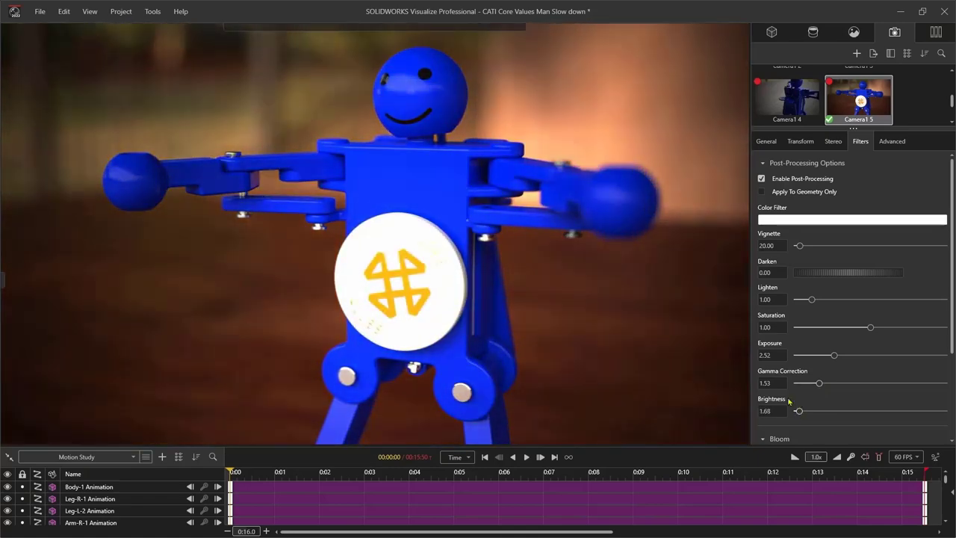
{"action": "type", "text": "1"}
{"action": "key", "text": "Return"}
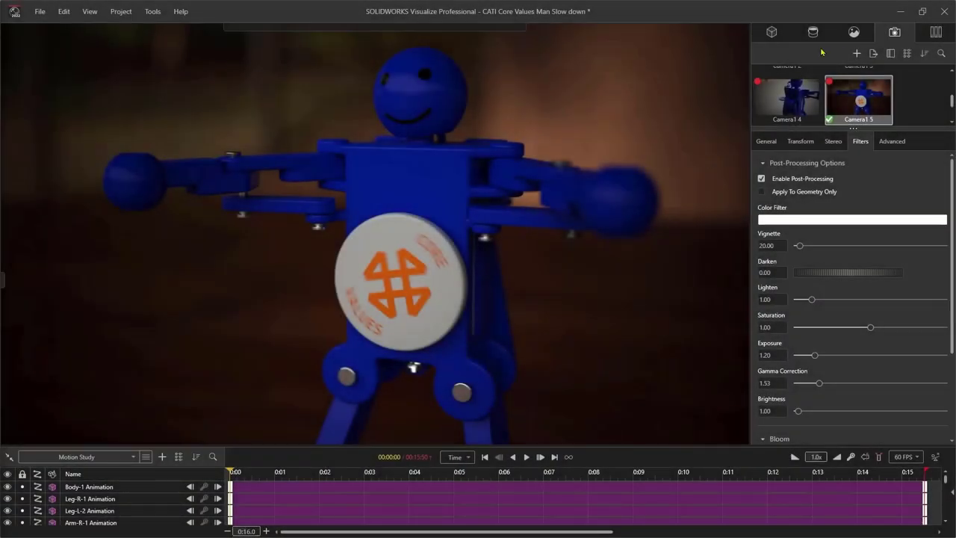
Add a new light in the Scenes list, targeted at the robot's head
{"action": "left_click", "coordinate": [853, 33]}
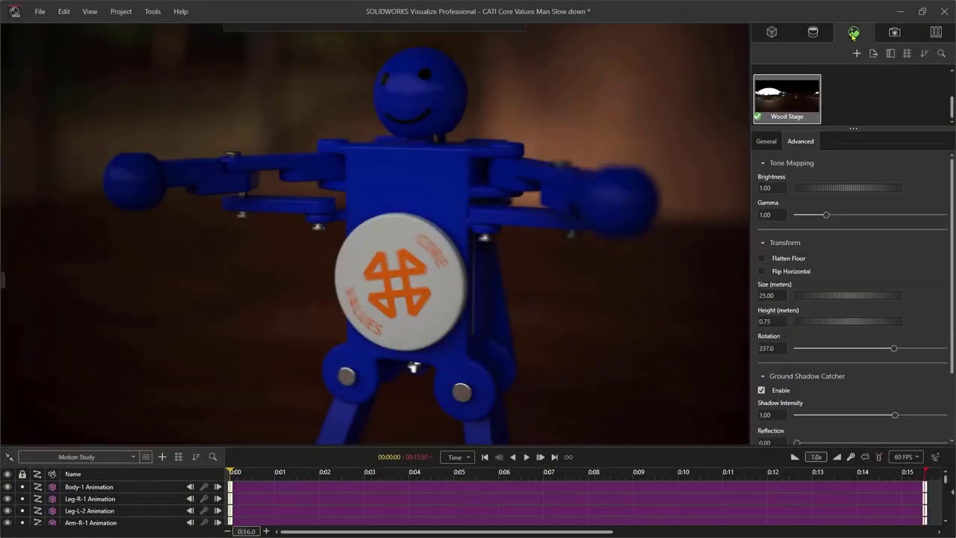
{"action": "right_click", "coordinate": [857, 106]}
{"action": "left_click", "coordinate": [885, 158]}
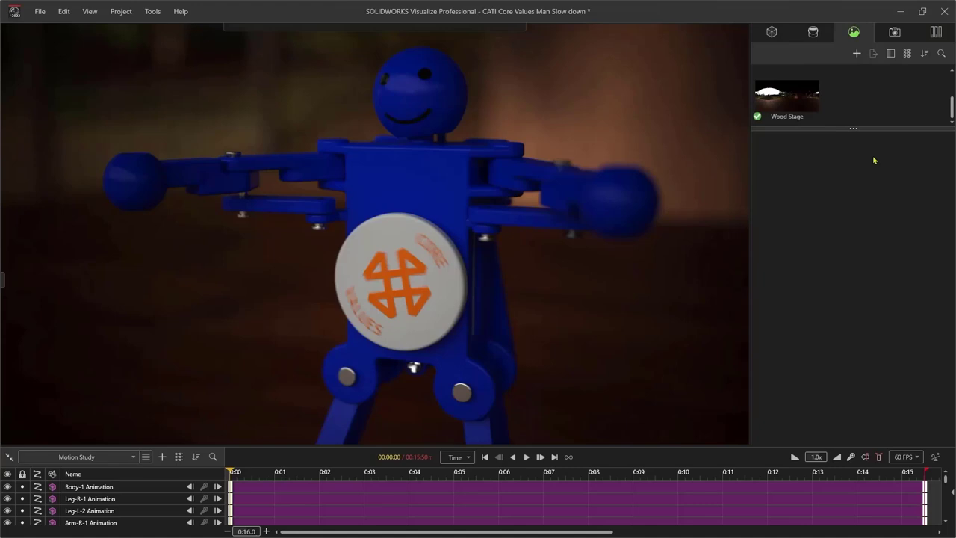
{"action": "left_click", "coordinate": [409, 71]}
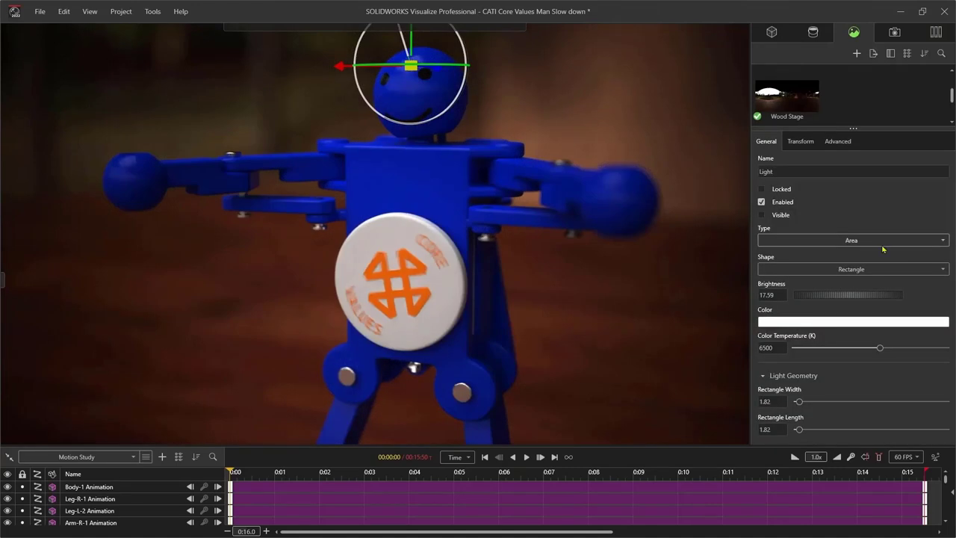
Make it an IES Profile light using UmbrellaSoft.ies, angled downward, with brightness 5.00
{"action": "left_click", "coordinate": [883, 240]}
{"action": "left_click", "coordinate": [830, 293]}
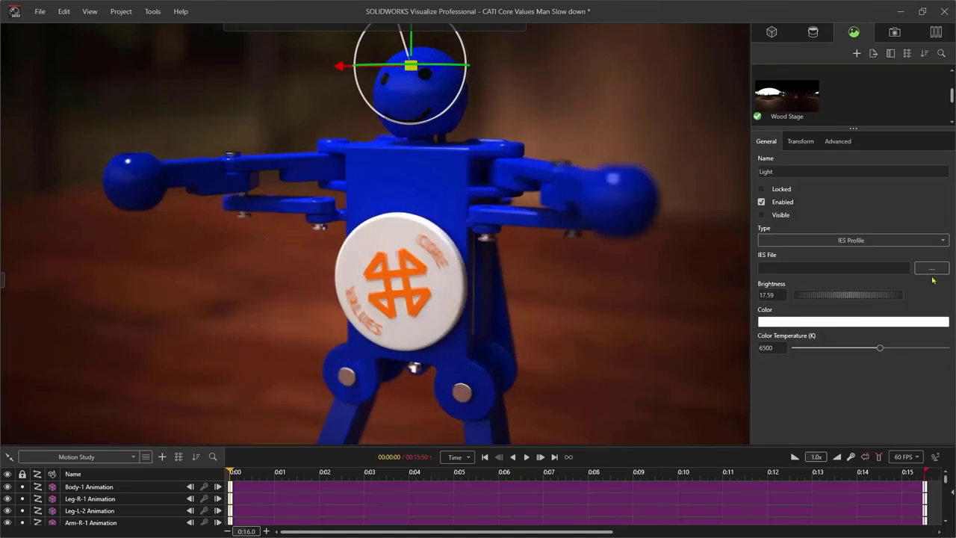
{"action": "left_click", "coordinate": [931, 268]}
{"action": "left_click", "coordinate": [528, 411]}
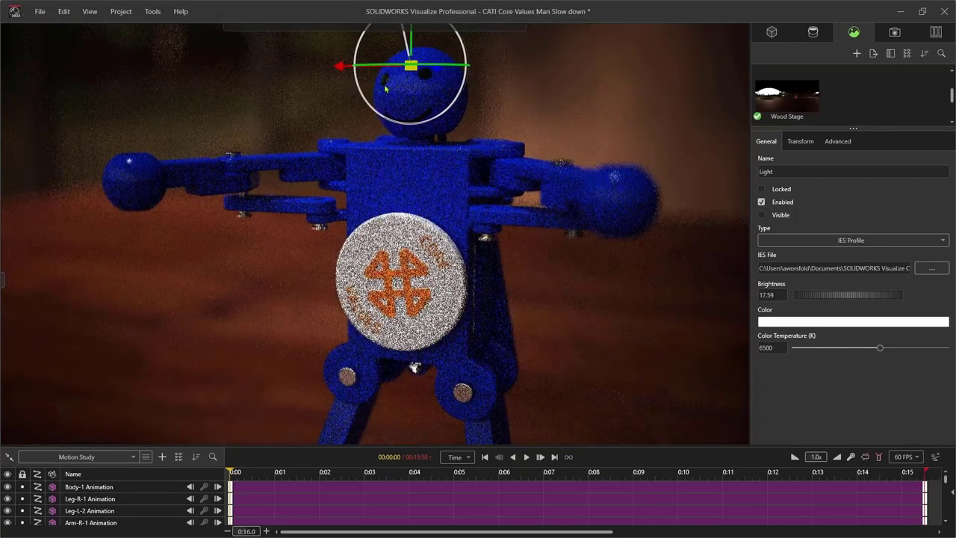
{"action": "left_click_drag", "start_coordinate": [448, 31], "coordinate": [414, 178]}
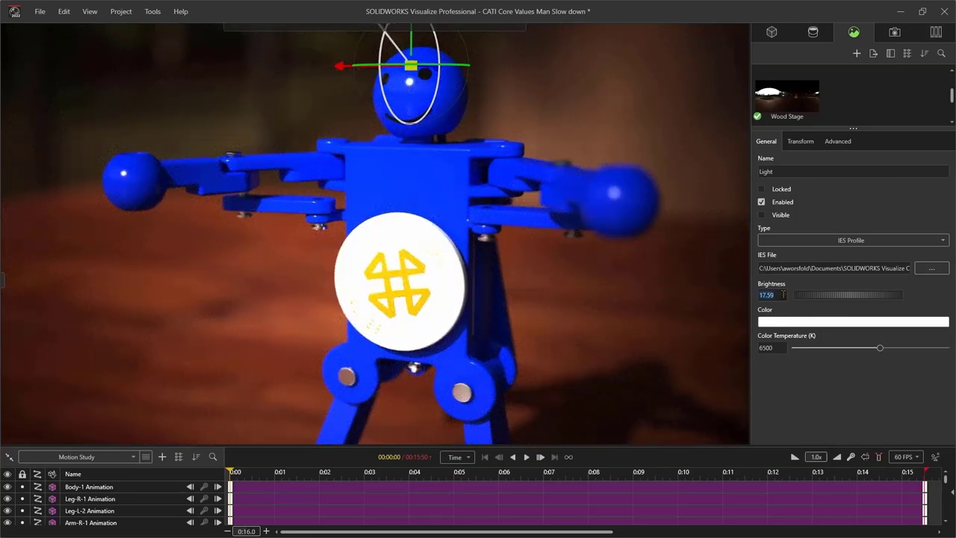
{"action": "type", "text": "5"}
{"action": "key", "text": "Return"}
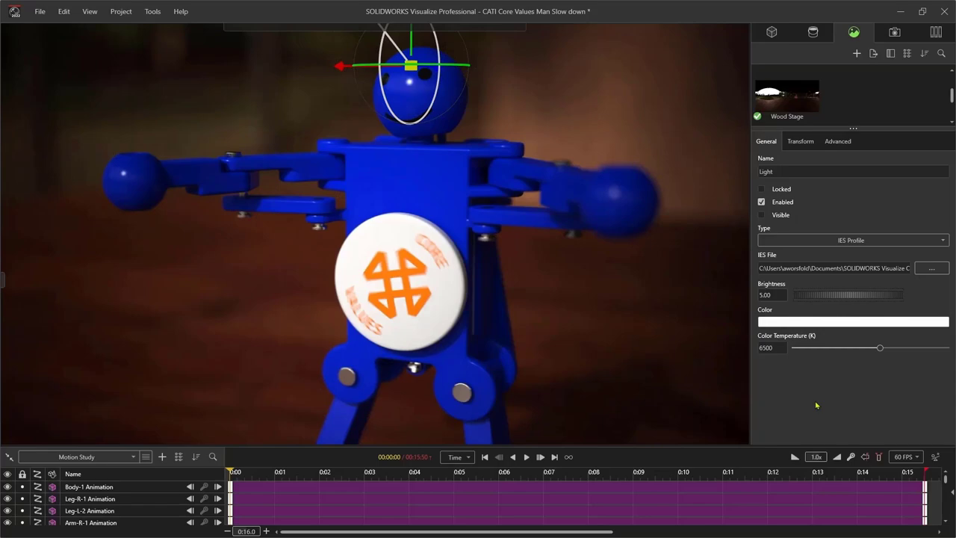
{"action": "left_click", "coordinate": [861, 94]}
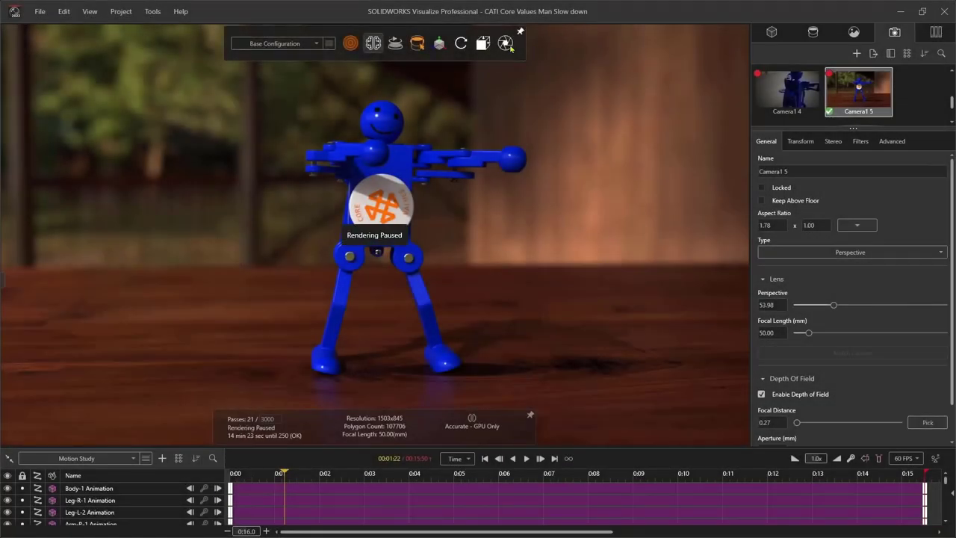
In Output Tools, keep Output Mode as Interactive Image: 3 orbits, 36 images each, 1920x1080
{"action": "left_click", "coordinate": [508, 45]}
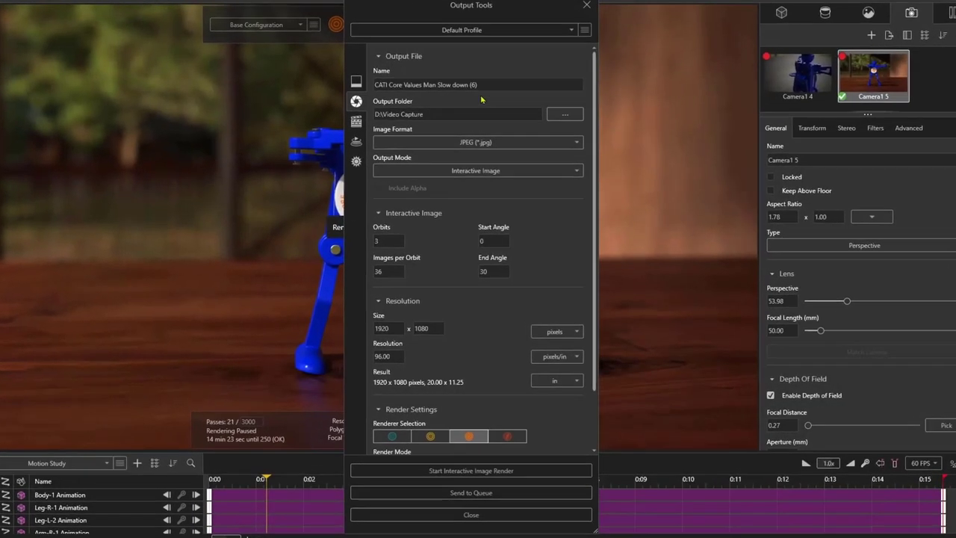
{"action": "left_click", "coordinate": [448, 82]}
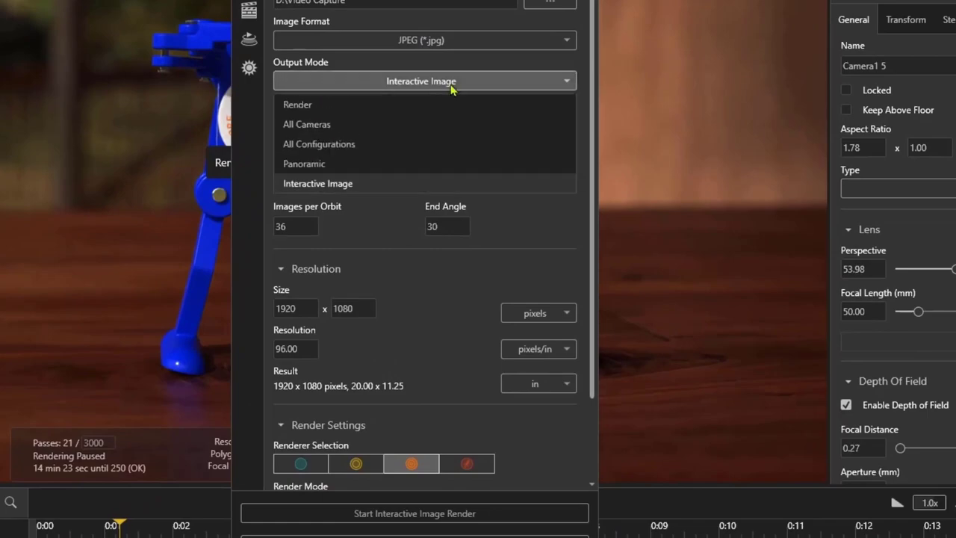
{"action": "left_click", "coordinate": [335, 183]}
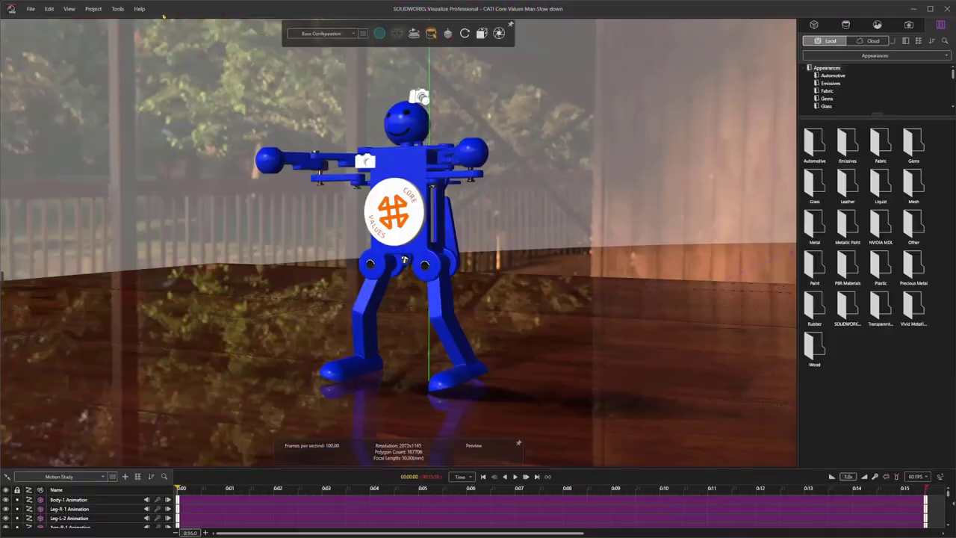
In Options, add a Boost network render profile, confirm the server connection, and accept the settings
{"action": "left_click", "coordinate": [119, 9]}
{"action": "left_click", "coordinate": [142, 106]}
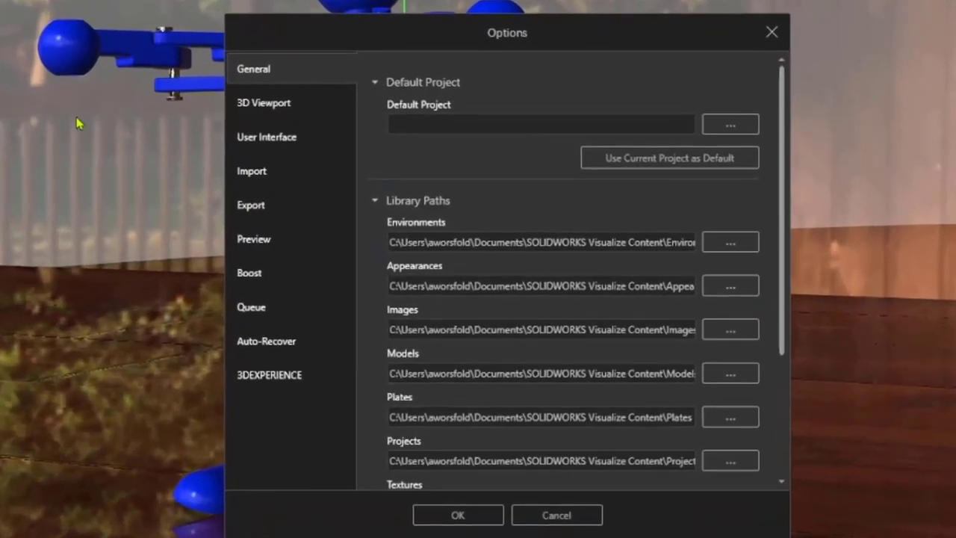
{"action": "left_click", "coordinate": [251, 275]}
{"action": "left_click", "coordinate": [464, 329]}
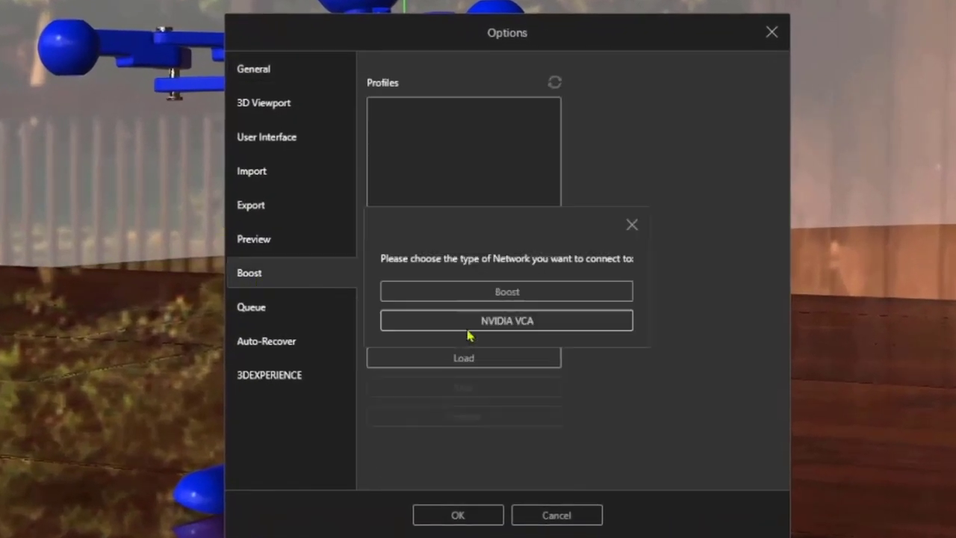
{"action": "left_click", "coordinate": [537, 295]}
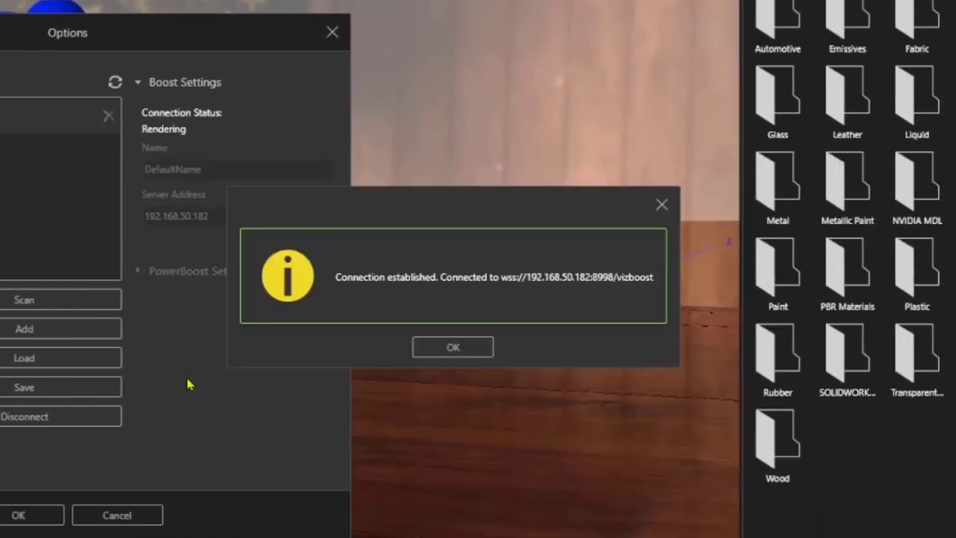
{"action": "left_click", "coordinate": [453, 348]}
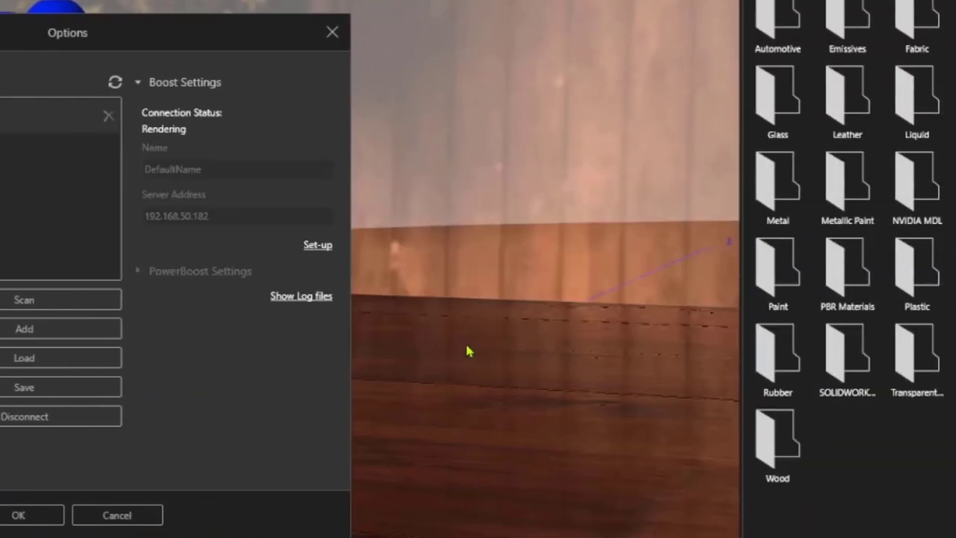
{"action": "left_click", "coordinate": [20, 514]}
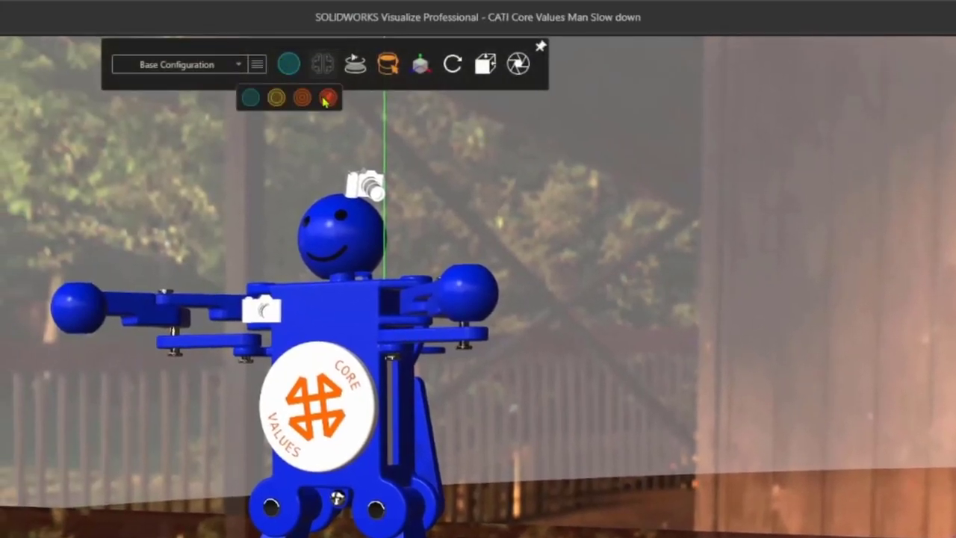
Switch the viewport renderer and open a library appearance folder for the Red Man configuration
{"action": "left_click", "coordinate": [327, 98]}
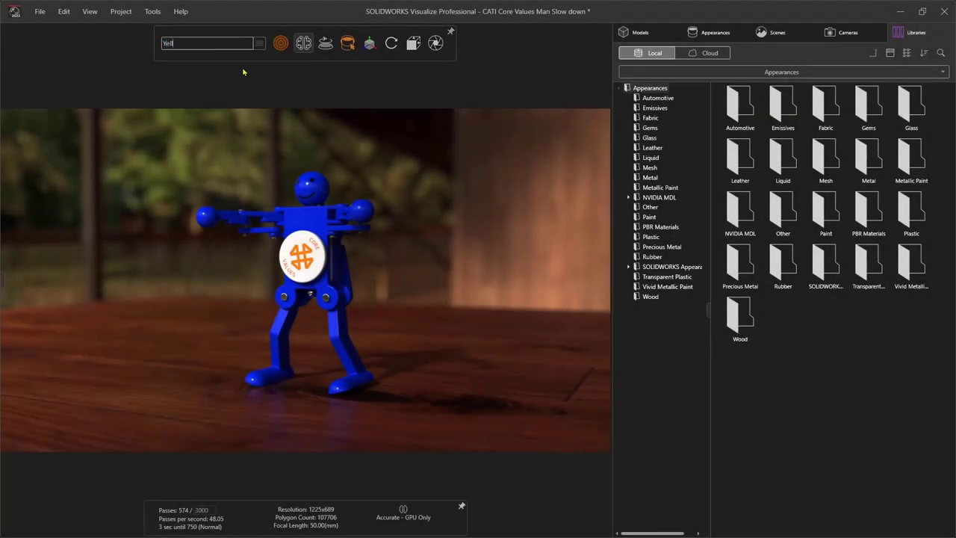
{"action": "left_click", "coordinate": [660, 216]}
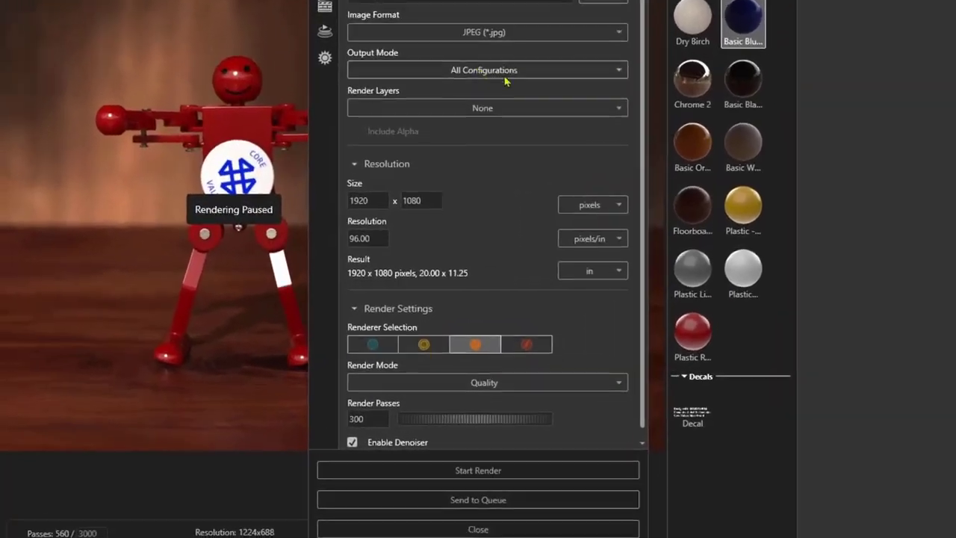
Queue All Configurations renders at 1920x1080, then close the project and save changes
{"action": "left_click", "coordinate": [505, 75]}
{"action": "left_click", "coordinate": [474, 135]}
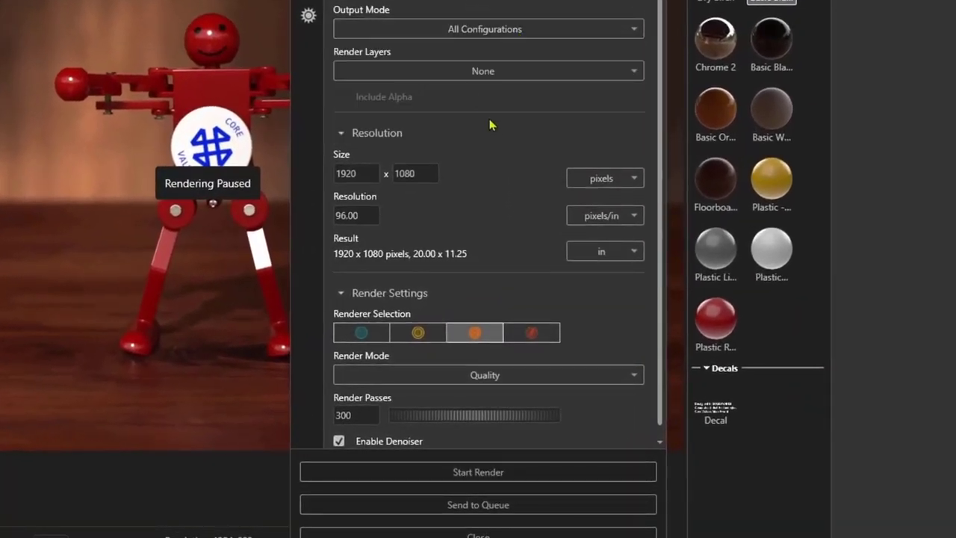
{"action": "left_click", "coordinate": [478, 505]}
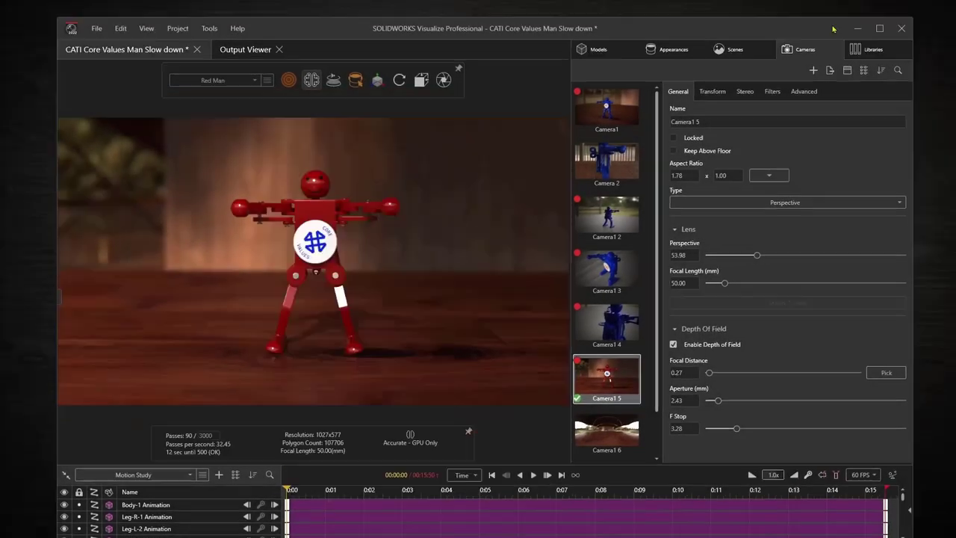
{"action": "left_click", "coordinate": [901, 28]}
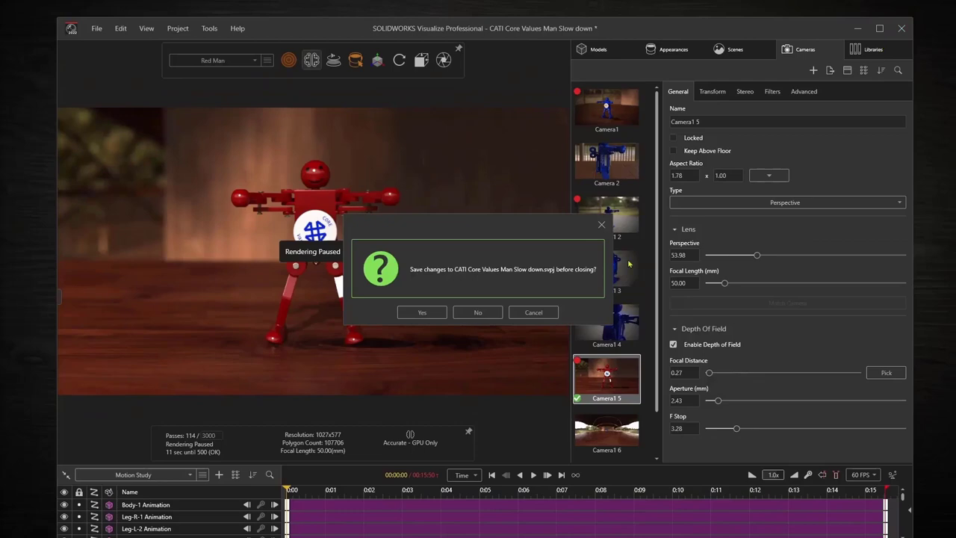
{"action": "left_click", "coordinate": [422, 312]}
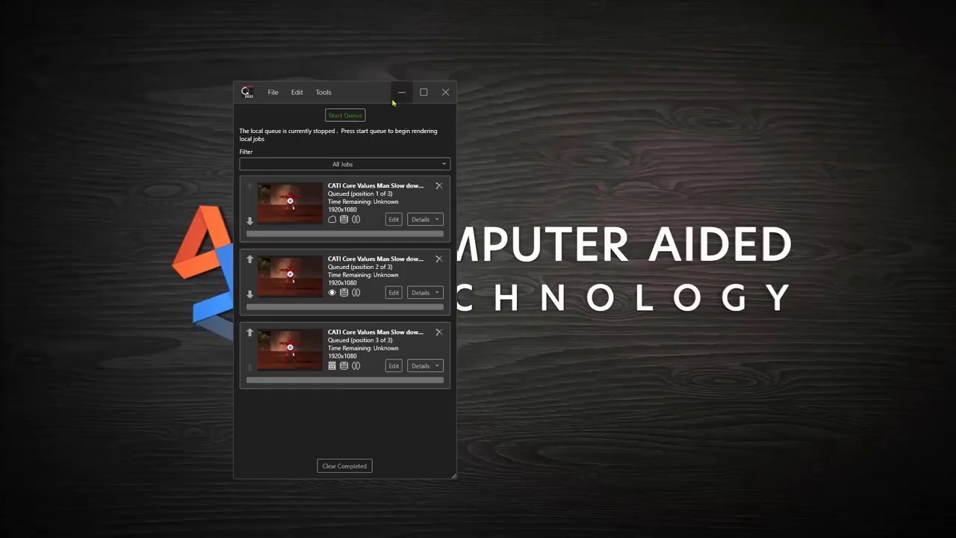